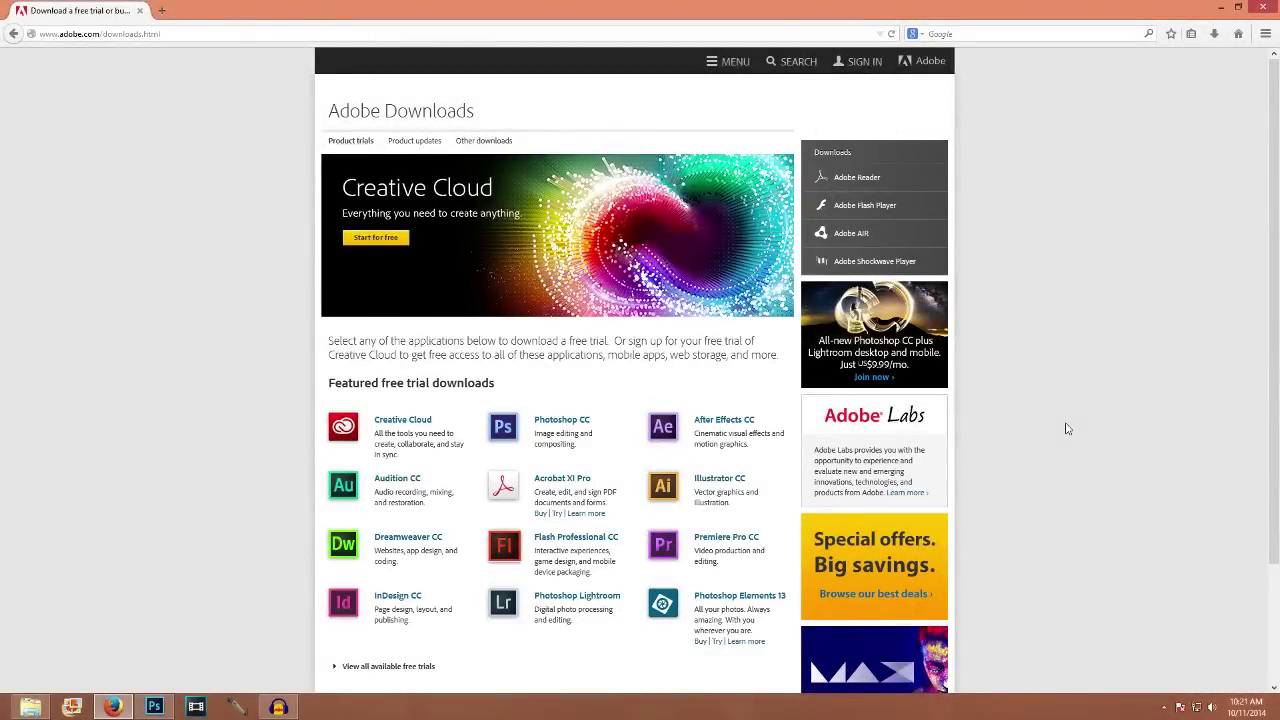
- Switch to Photoshop and show the Open dialog on THE SIMS 4 BB folder with 15bb selected
scroll(1066, 428, down, 1)
scroll(1067, 427, up, 1)
scroll(80, 334, down, 2)
scroll(175, 370, up, 2)
click(153, 709)
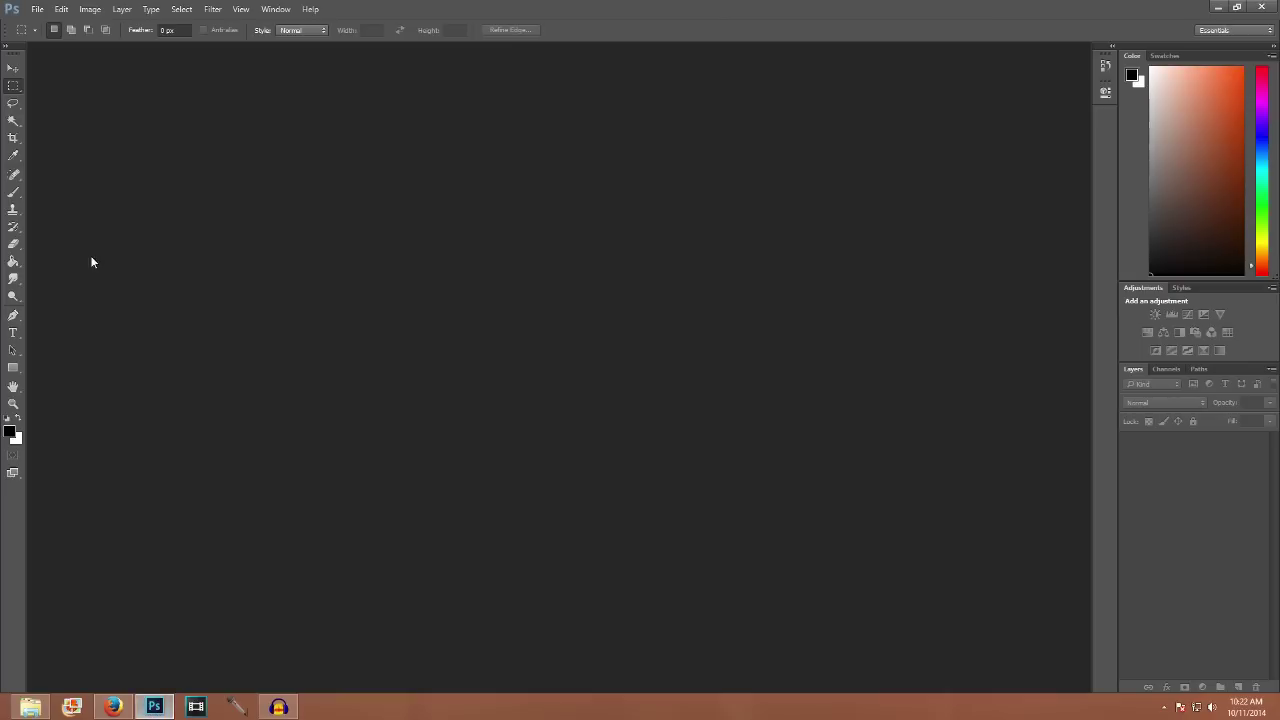
click(37, 9)
click(45, 36)
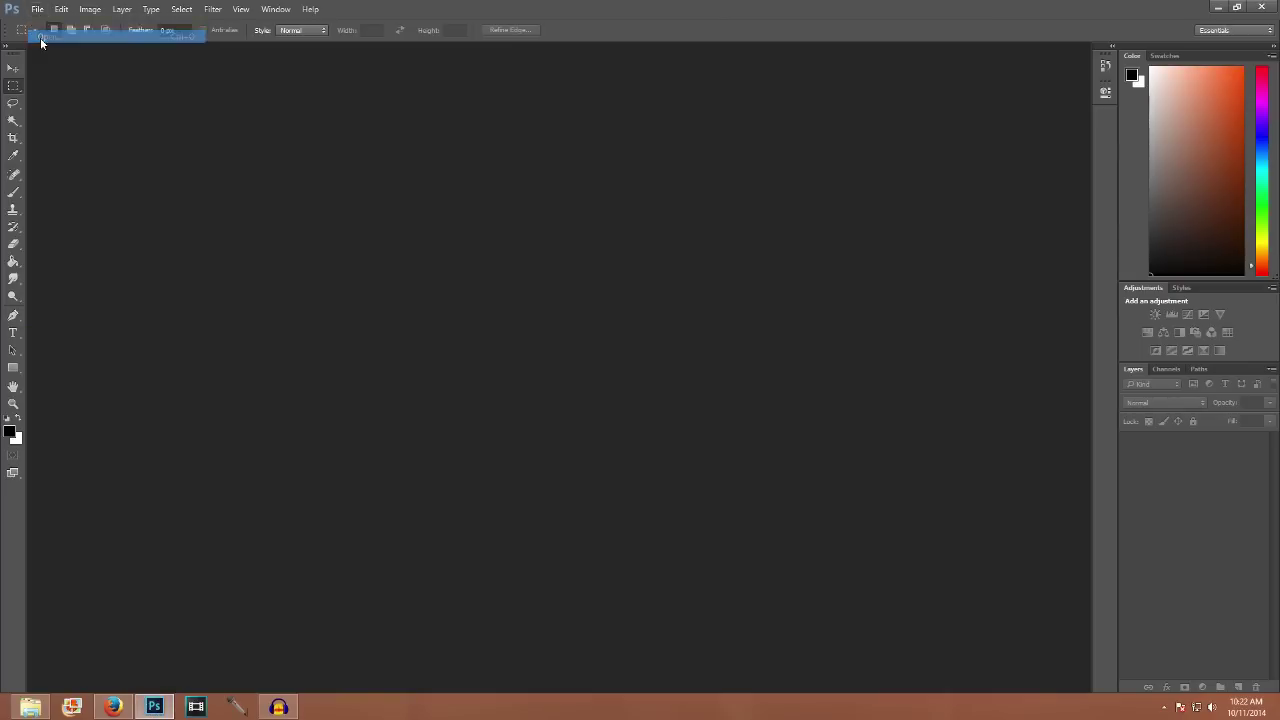
click(300, 112)
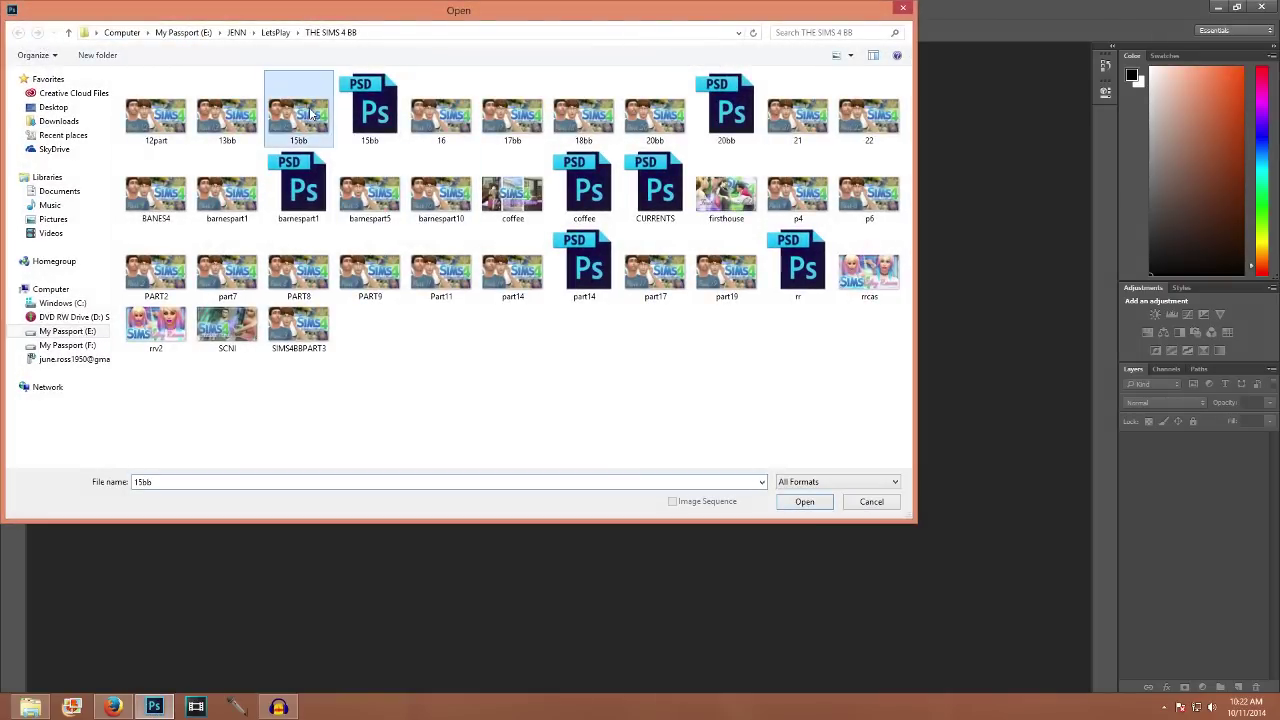
- Preview the 15bb file in Windows Photo Viewer from its right-click menu
right_click(304, 108)
click(362, 203)
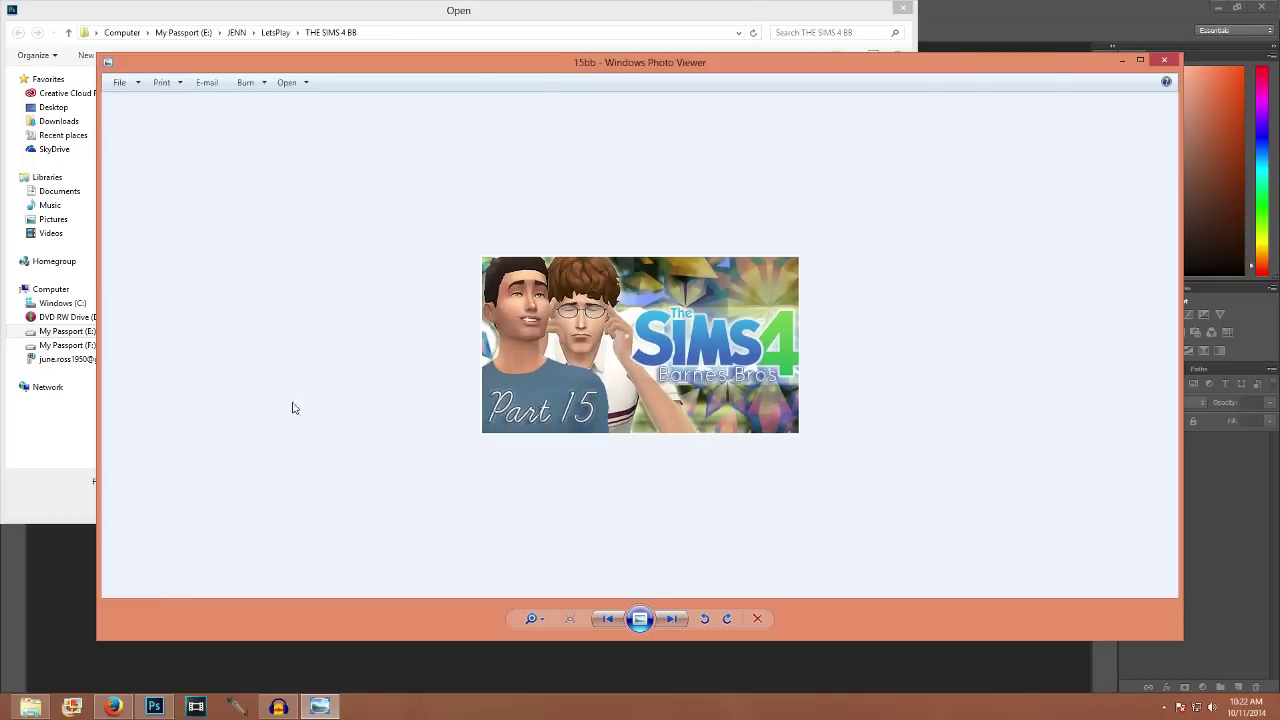
- Bring Photoshop's Open dialog back in front of the 15bb preview
click(553, 15)
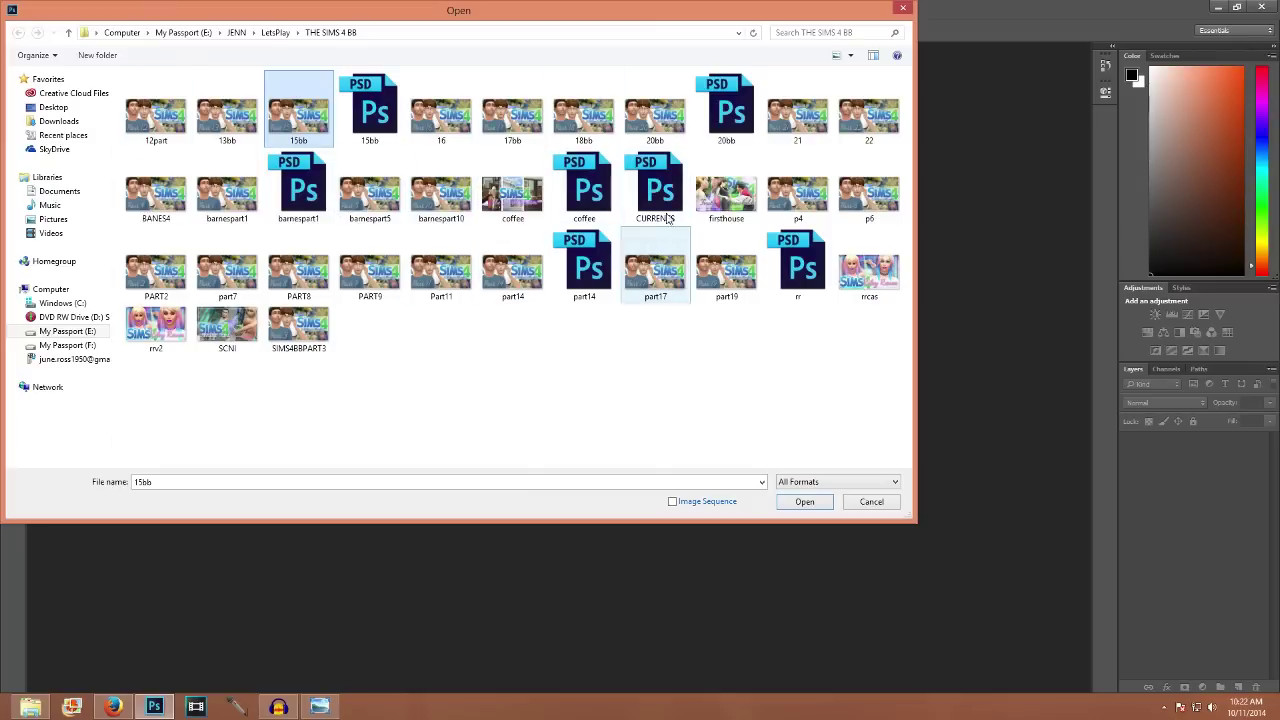
- Open barnespart1.psd, scroll its Layers panel, then return to Firefox's Adobe Downloads page
double_click(300, 188)
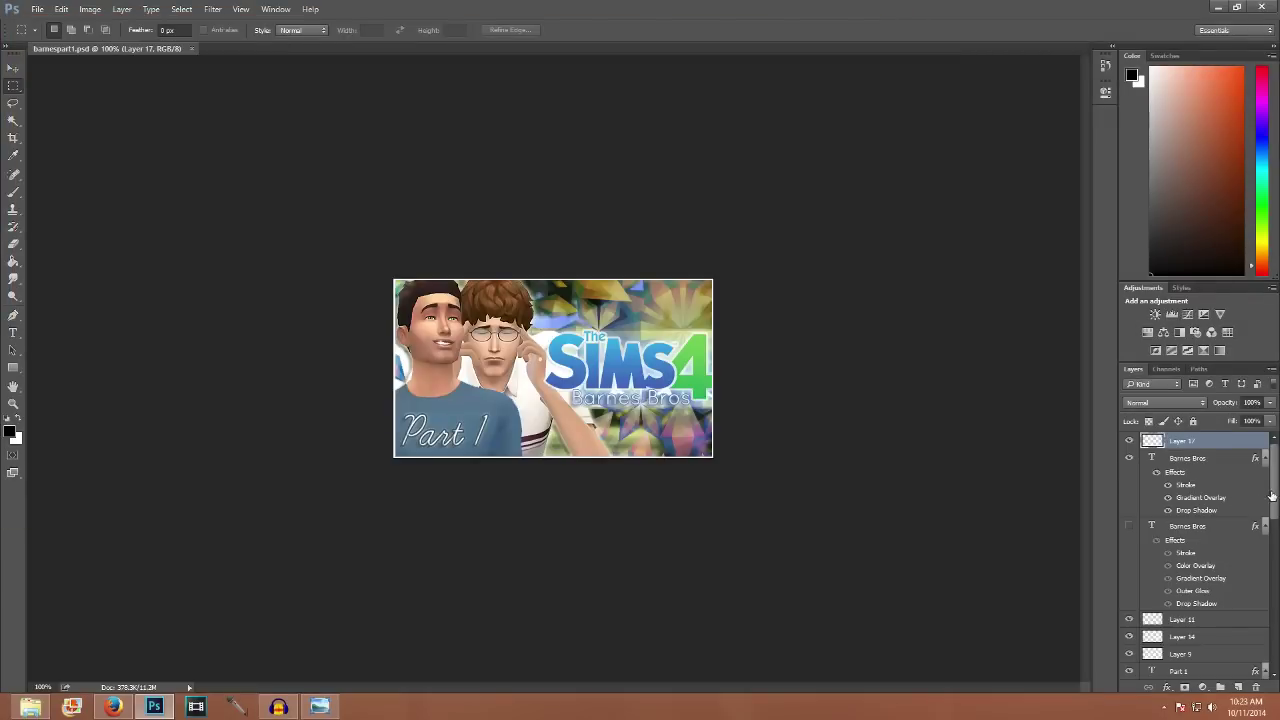
drag(1276, 519, 1274, 450)
click(113, 708)
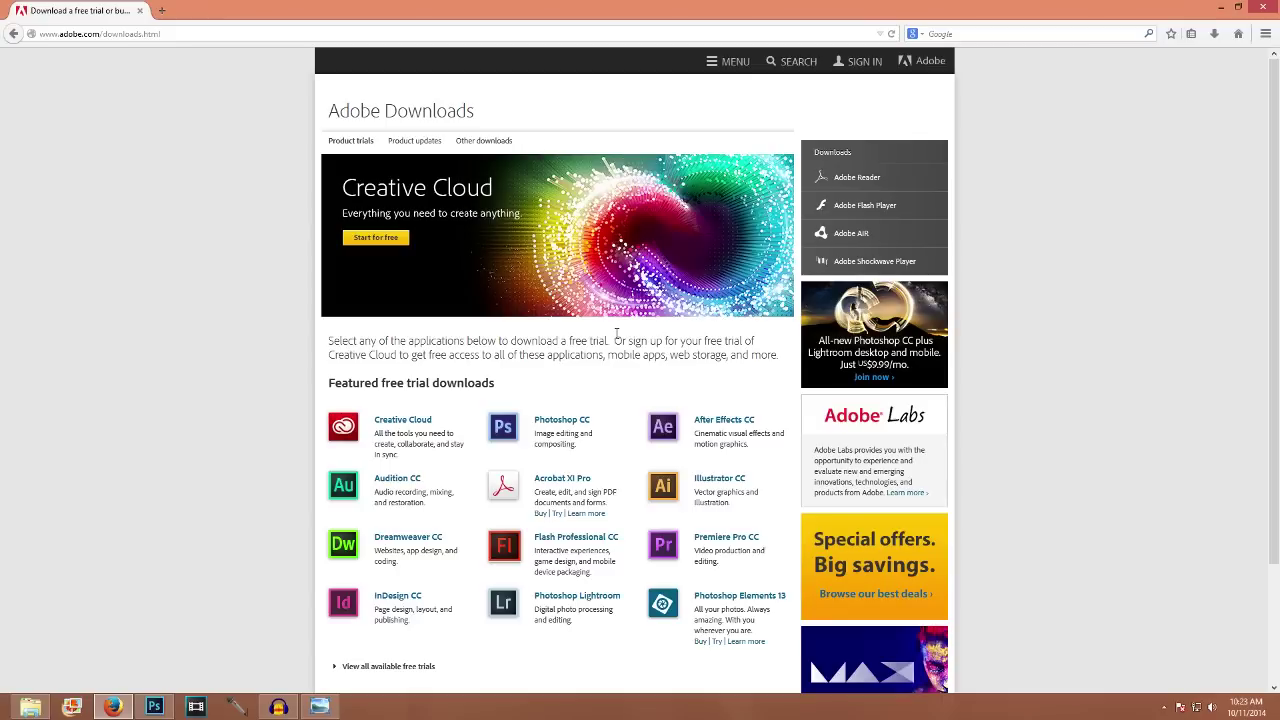
- Scroll through the Adobe Downloads page, then return to barnespart1.psd in Photoshop
scroll(617, 333, down, 3)
right_click(588, 362)
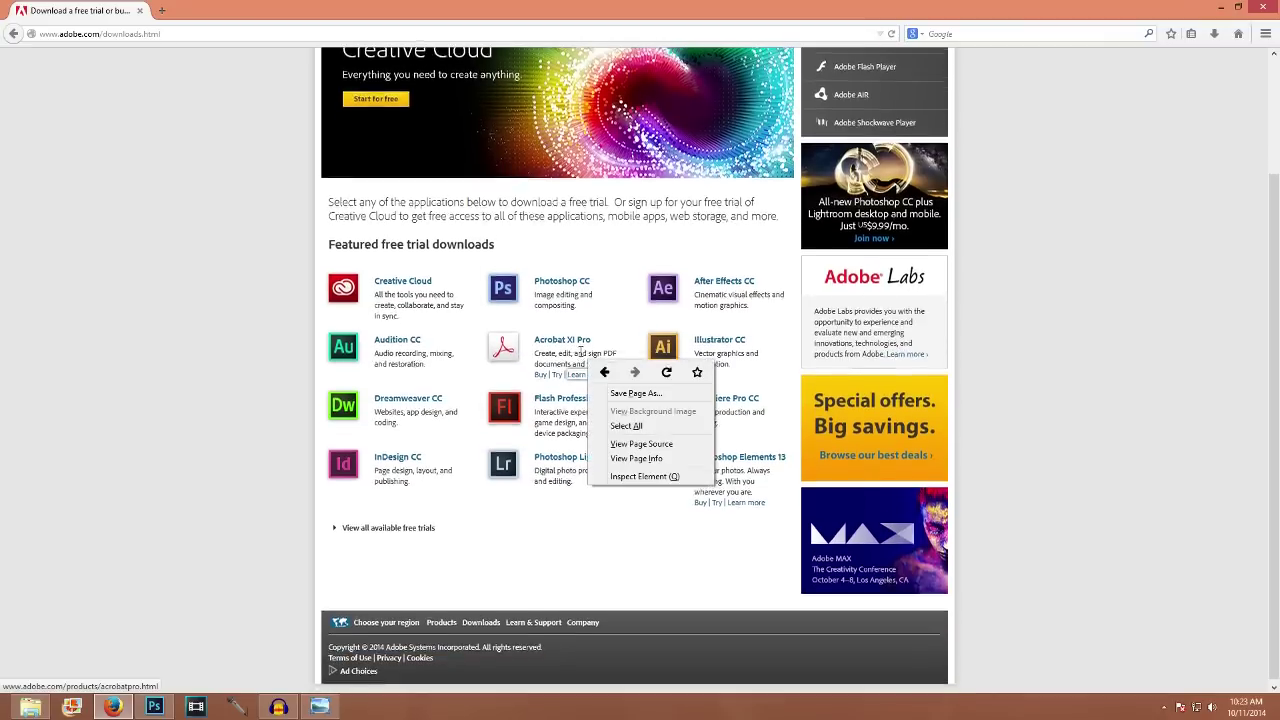
scroll(780, 350, up, 2)
click(1079, 359)
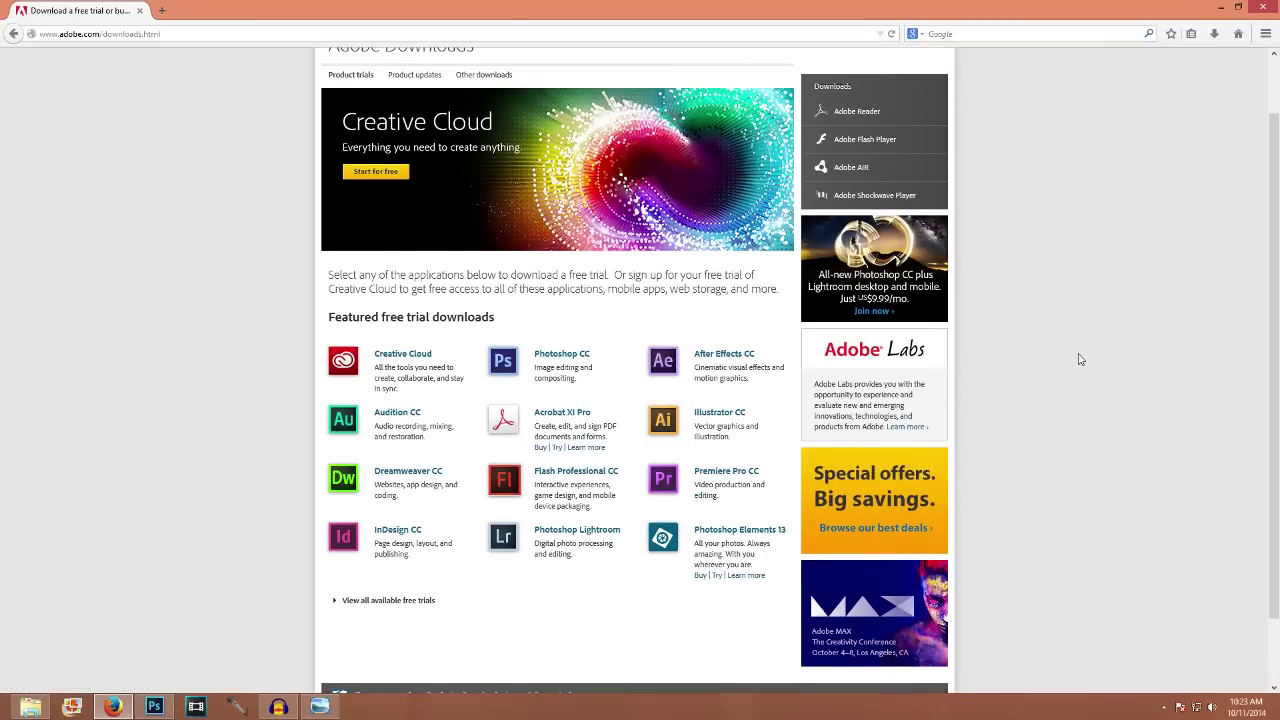
scroll(991, 357, down, 2)
scroll(543, 254, up, 3)
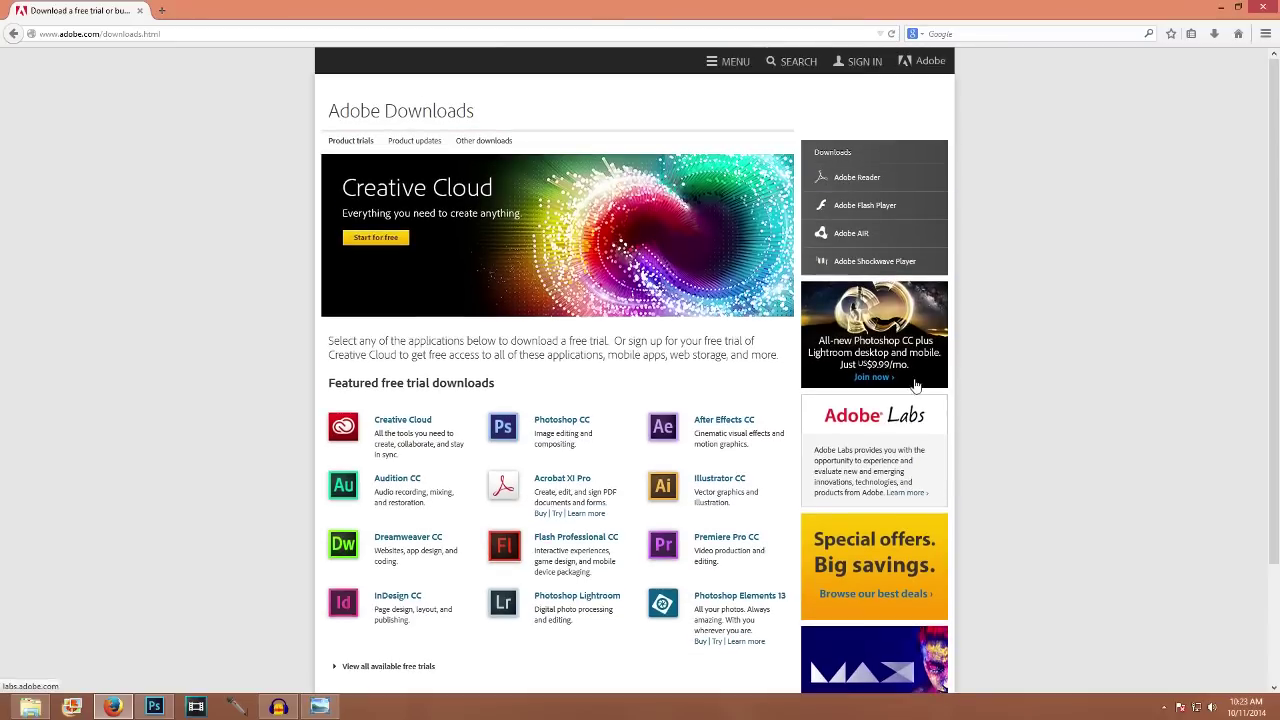
scroll(455, 425, down, 2)
scroll(455, 425, down, 2)
scroll(514, 191, up, 4)
click(155, 705)
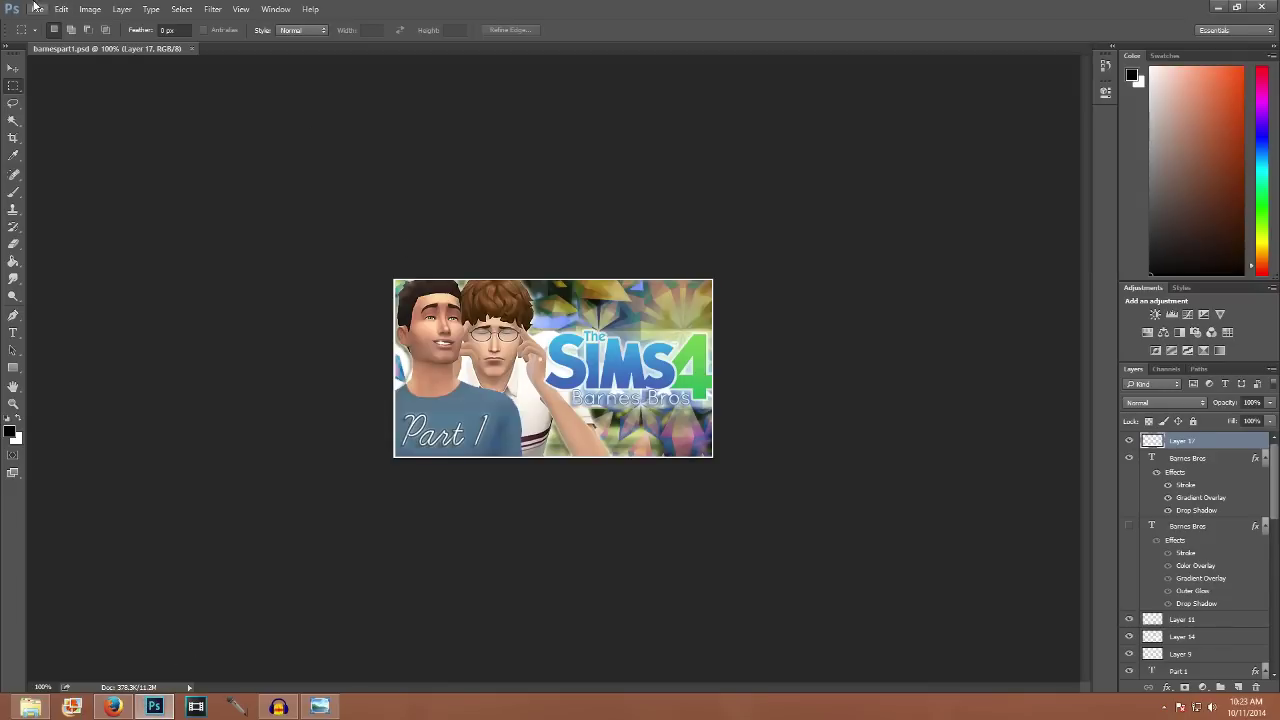
- Start a new document from the File menu, then cancel it
click(35, 8)
click(45, 26)
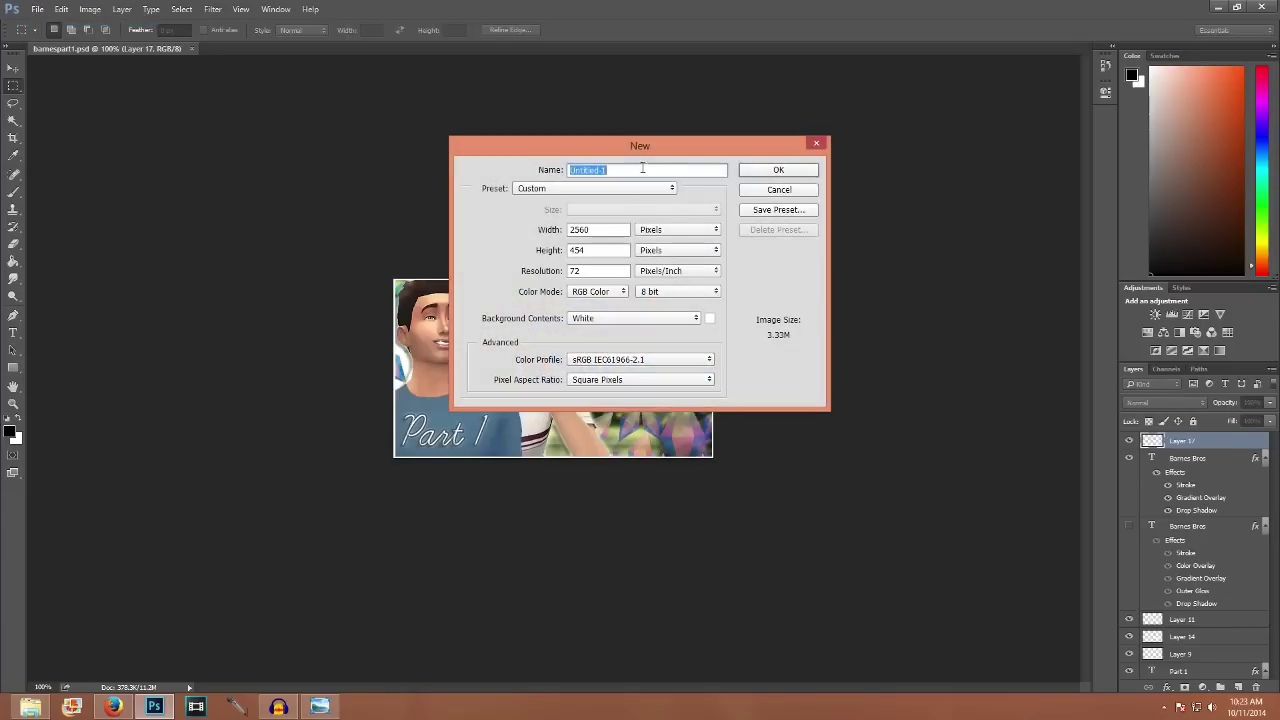
click(767, 190)
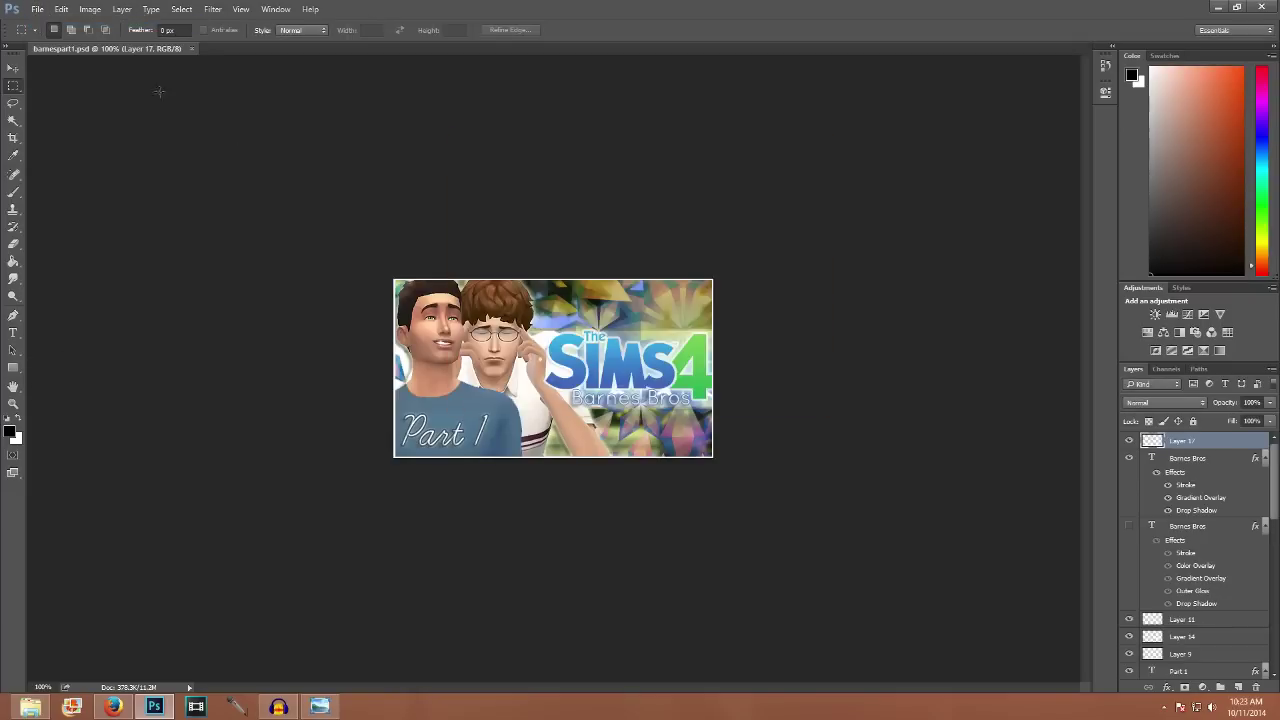
- Select all of the barnespart1 canvas and copy it to the clipboard
click(181, 9)
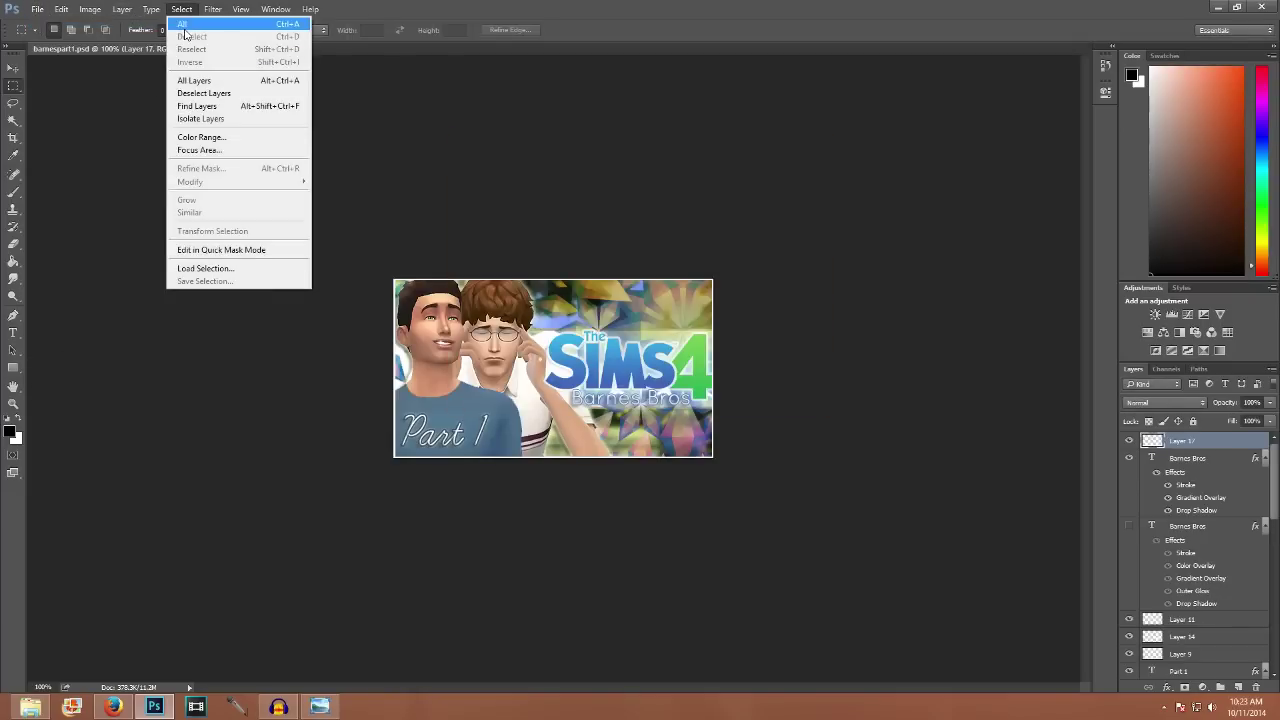
click(183, 24)
click(61, 9)
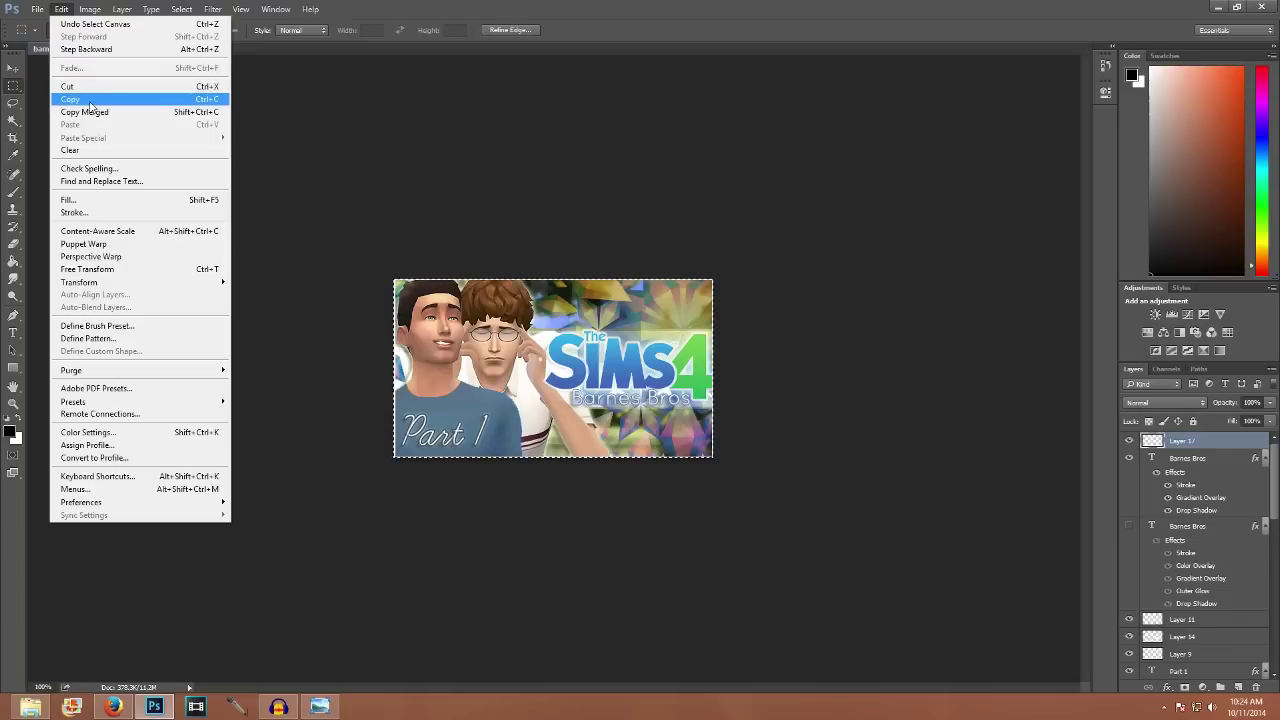
click(90, 101)
click(37, 9)
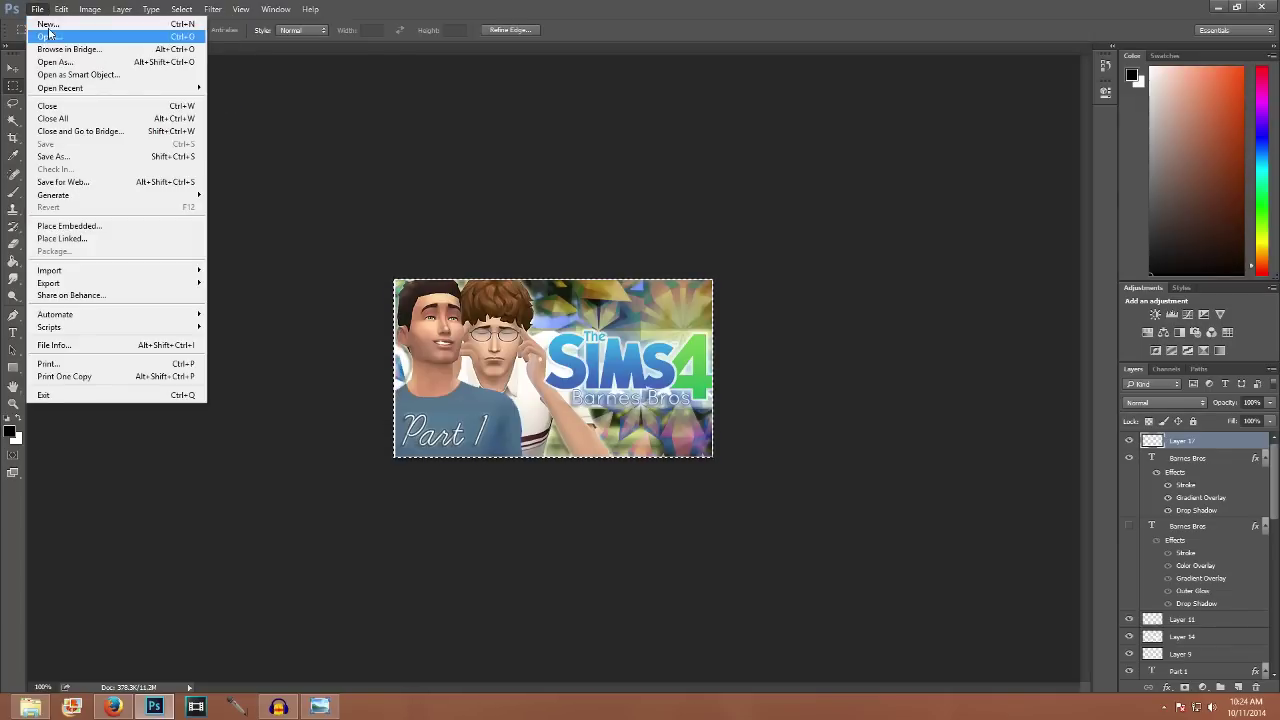
- Create a new Untitled-1 document at the clipboard's 480 × 260 pixel size
click(47, 23)
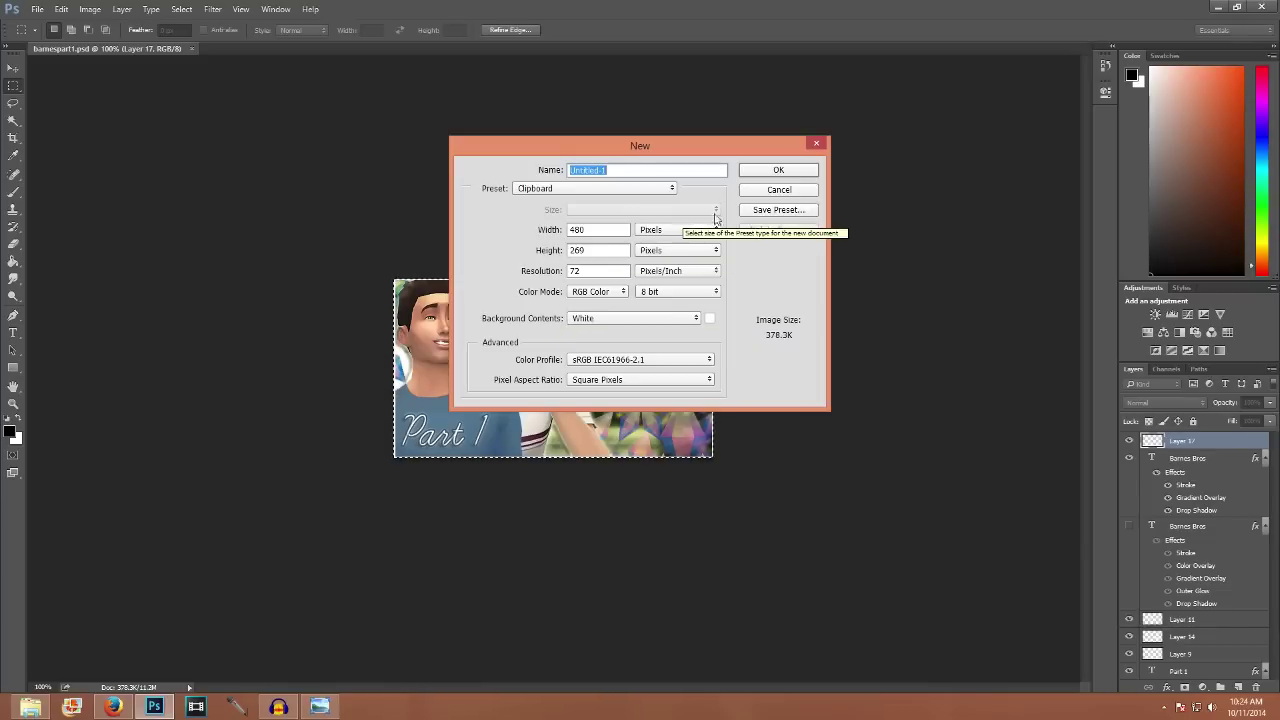
click(768, 190)
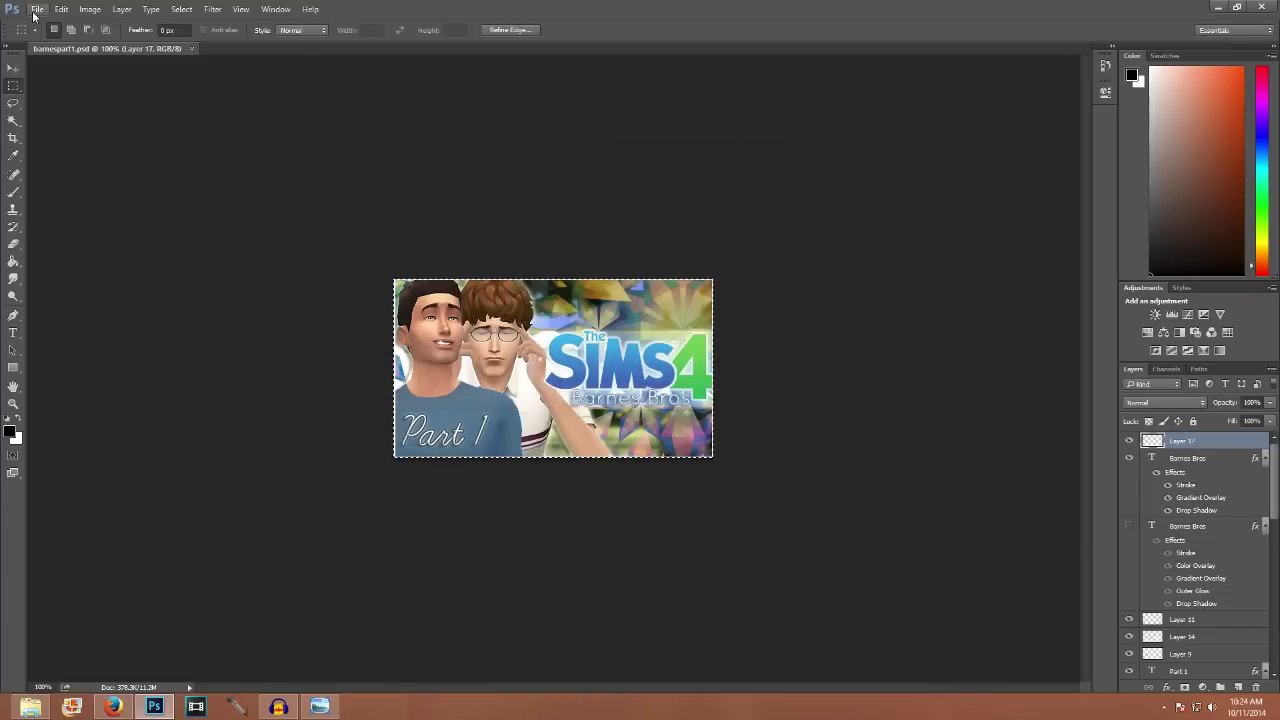
click(37, 9)
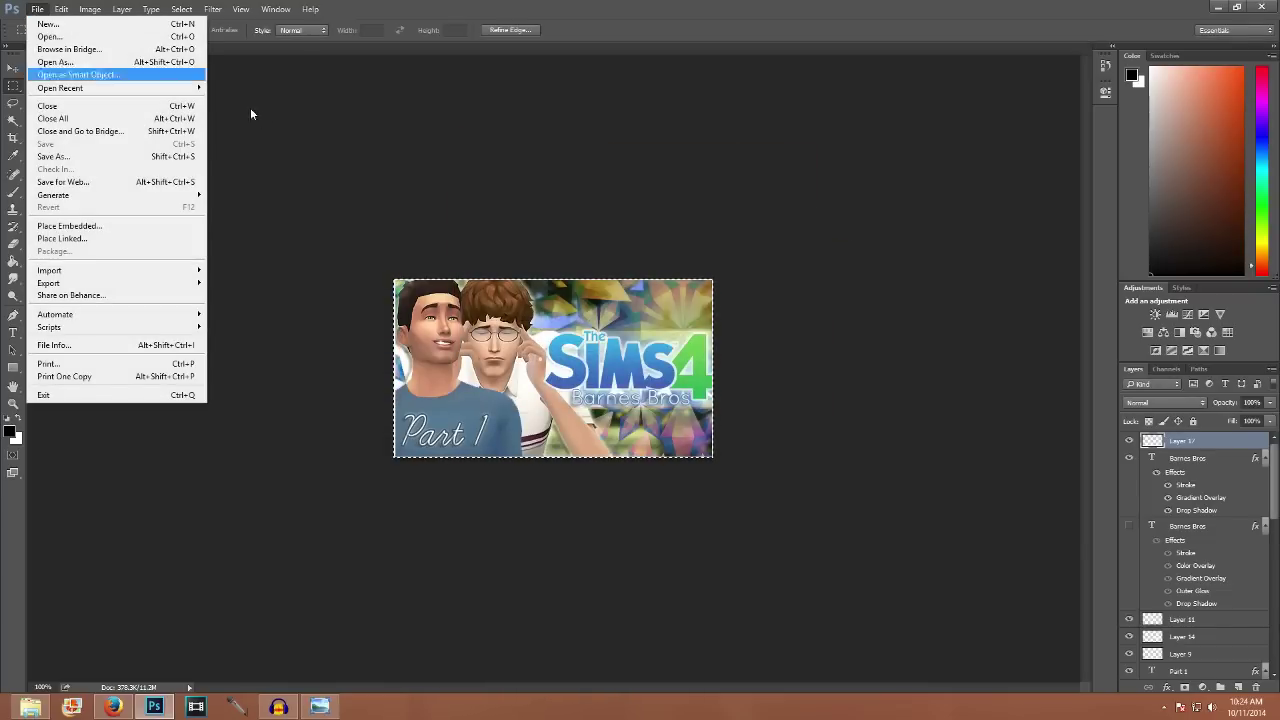
mouse_move(180, 9)
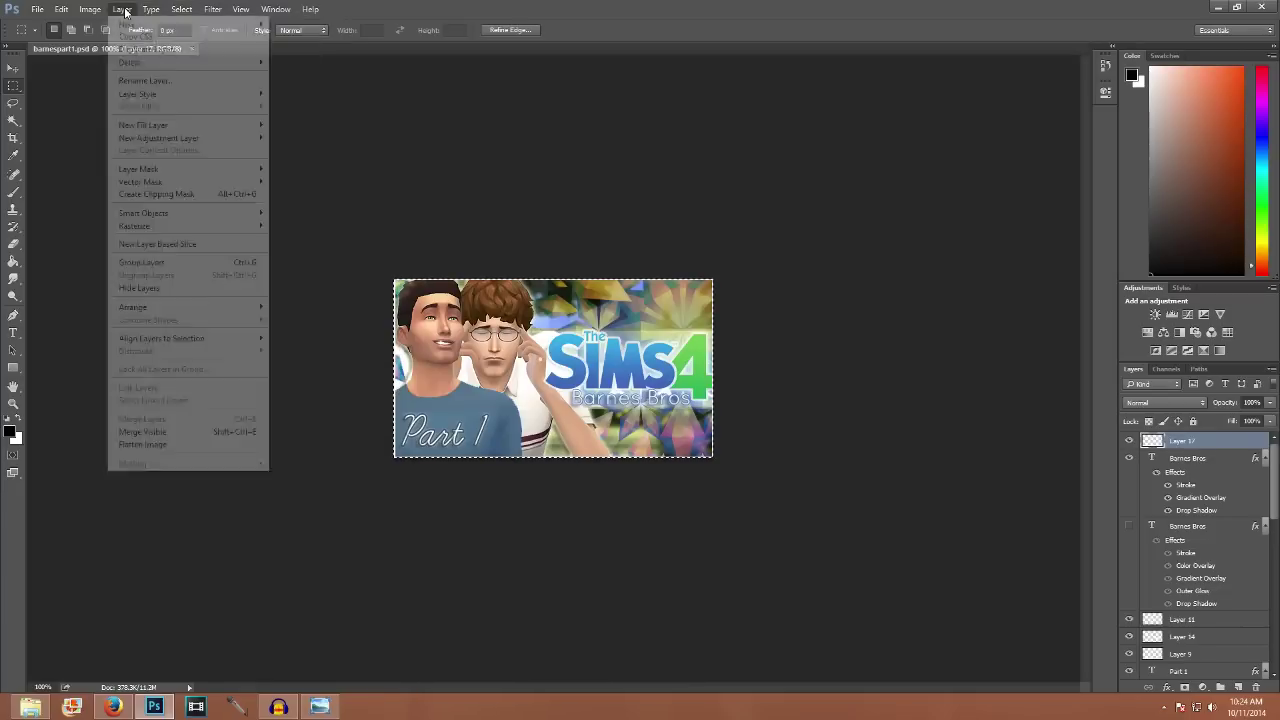
click(40, 23)
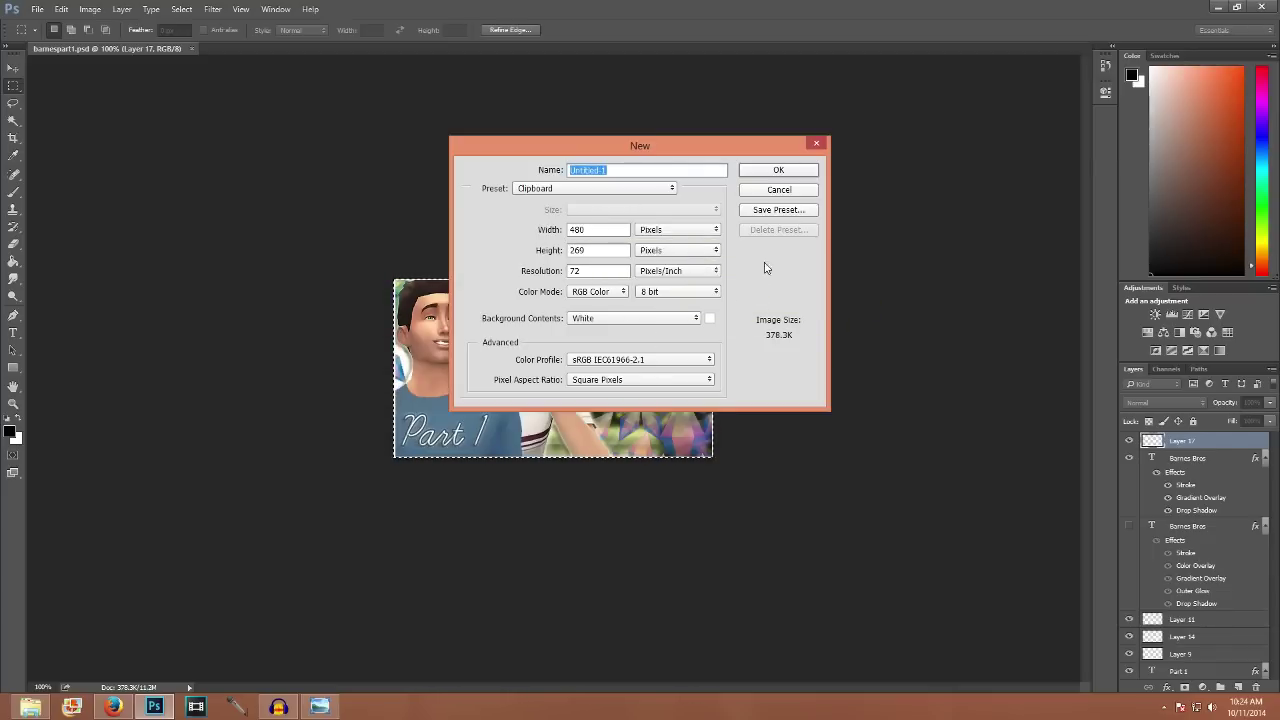
click(778, 171)
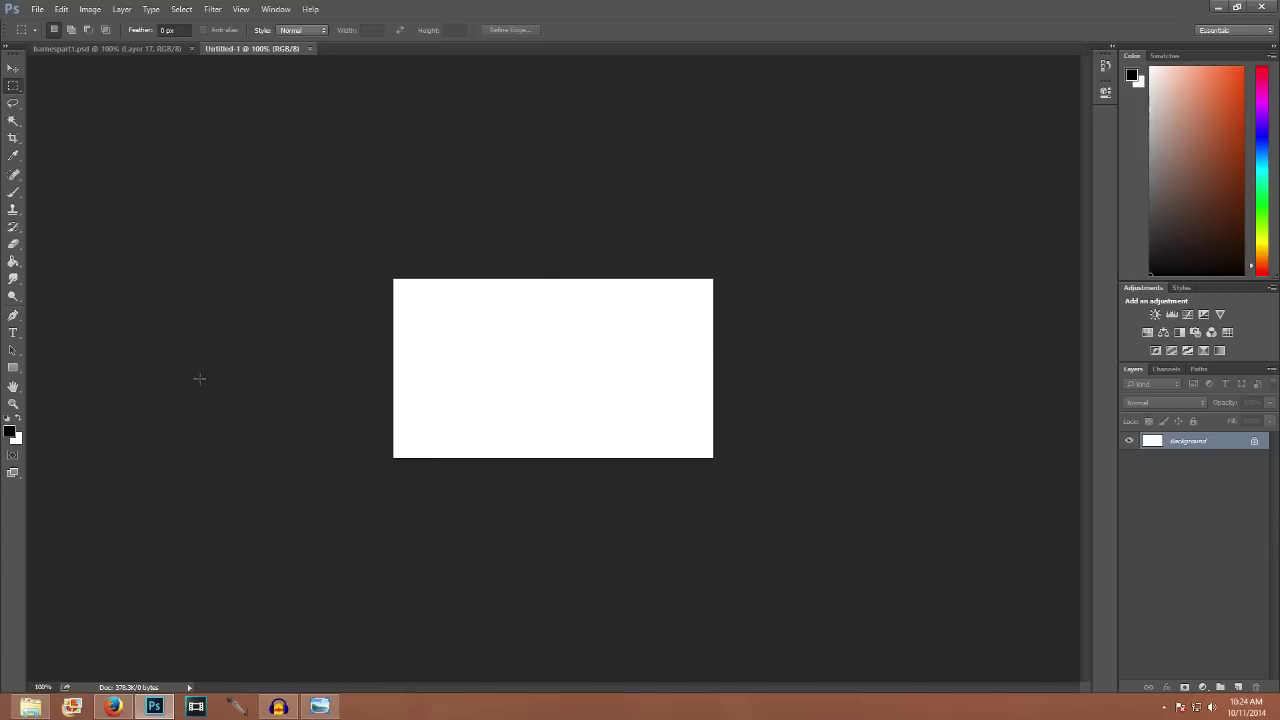
- With the Paint Bucket, set foreground to lime green #a7eb24 and click the canvas to fill it
click(10, 264)
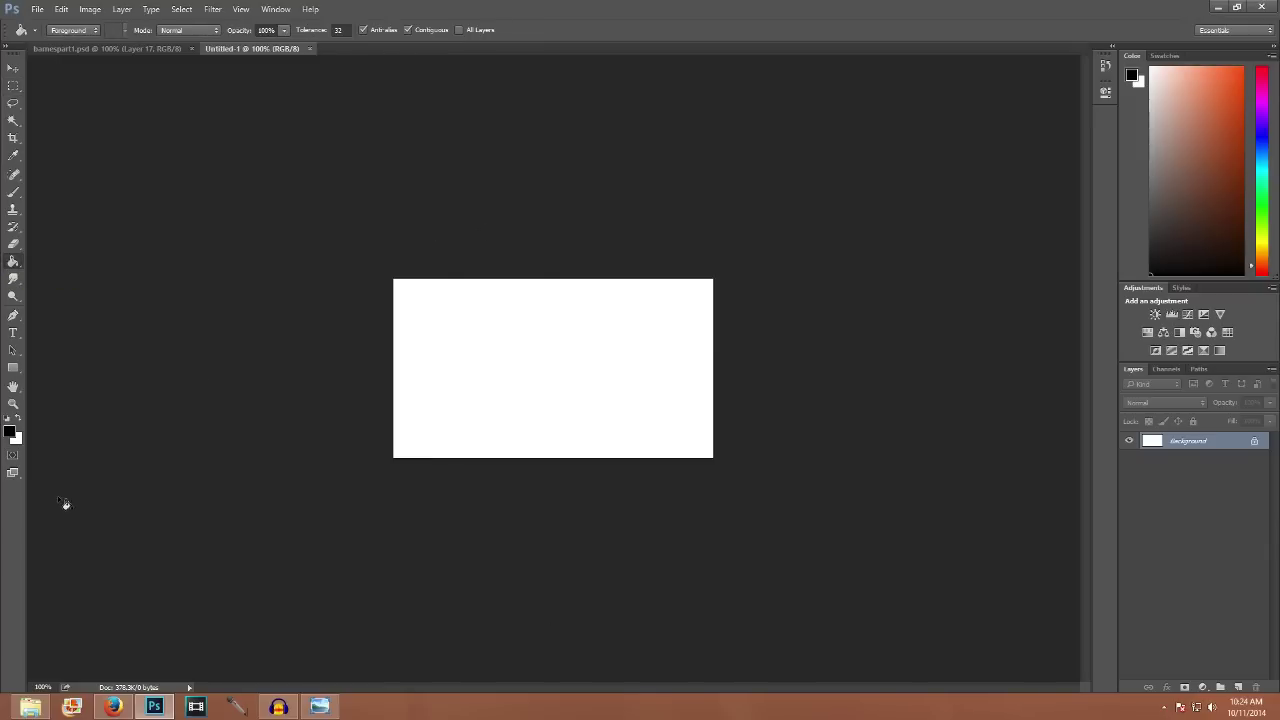
click(19, 418)
click(9, 431)
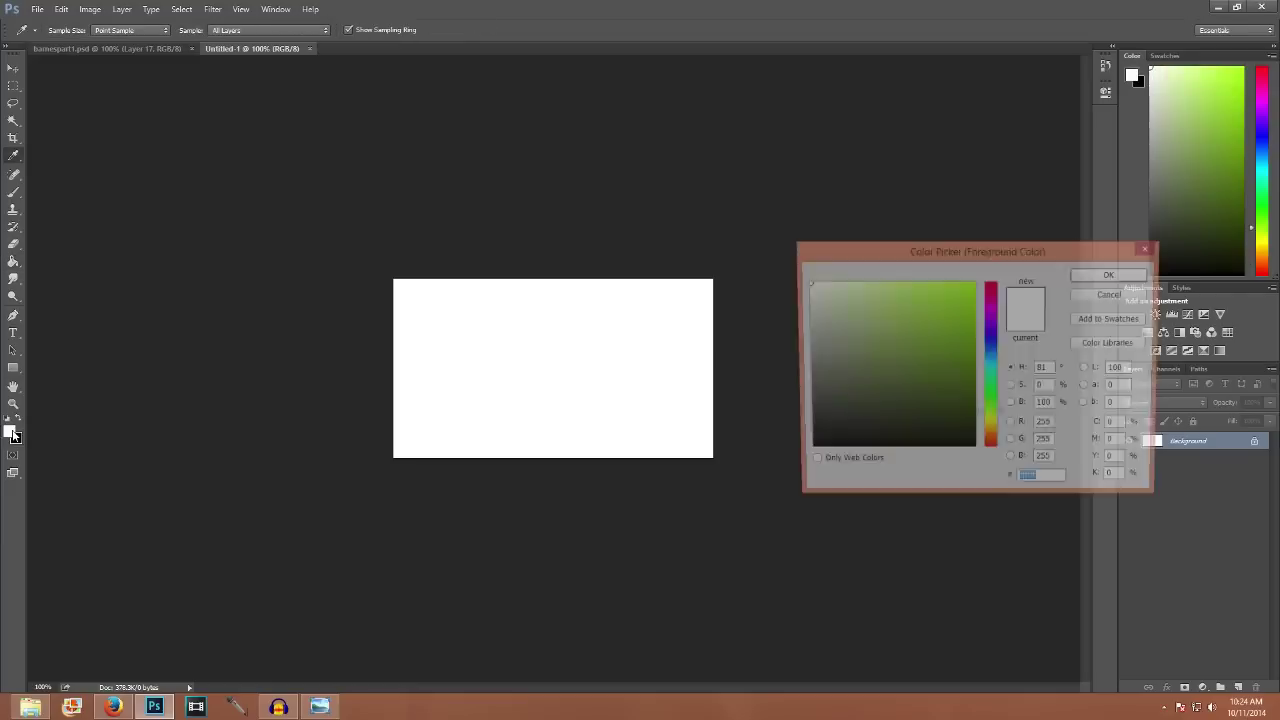
click(949, 295)
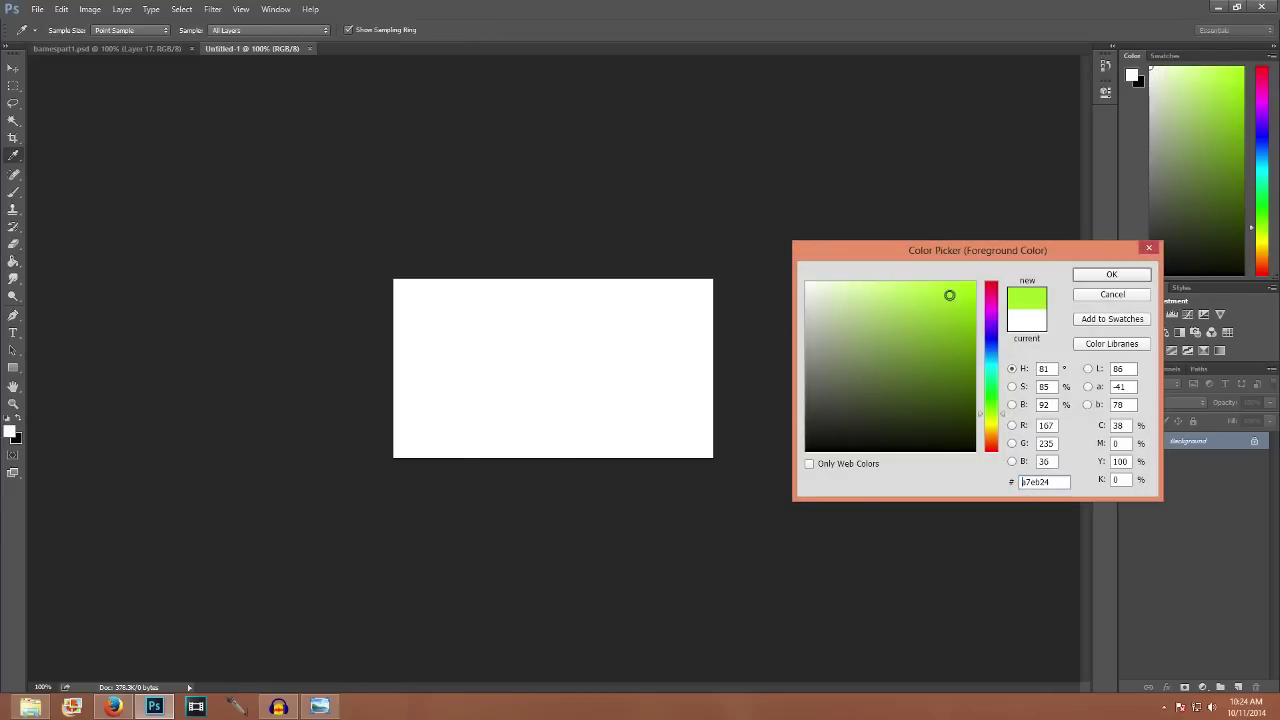
click(1111, 274)
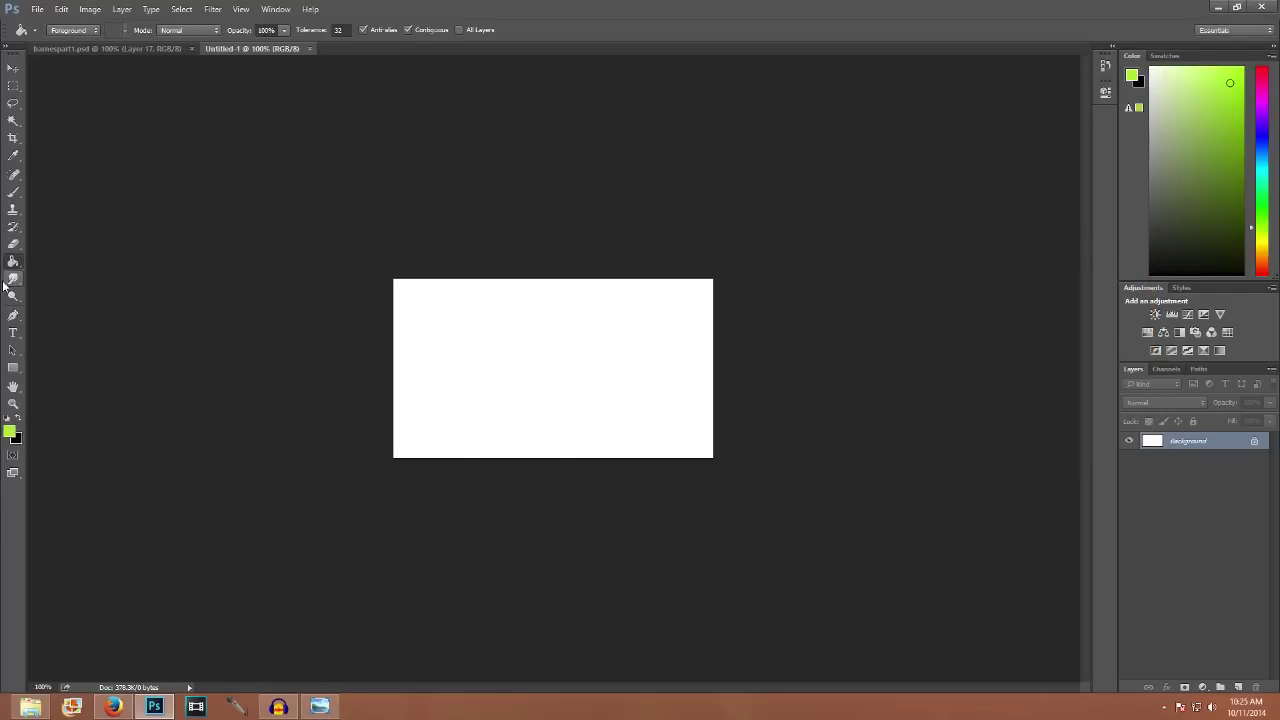
click(565, 355)
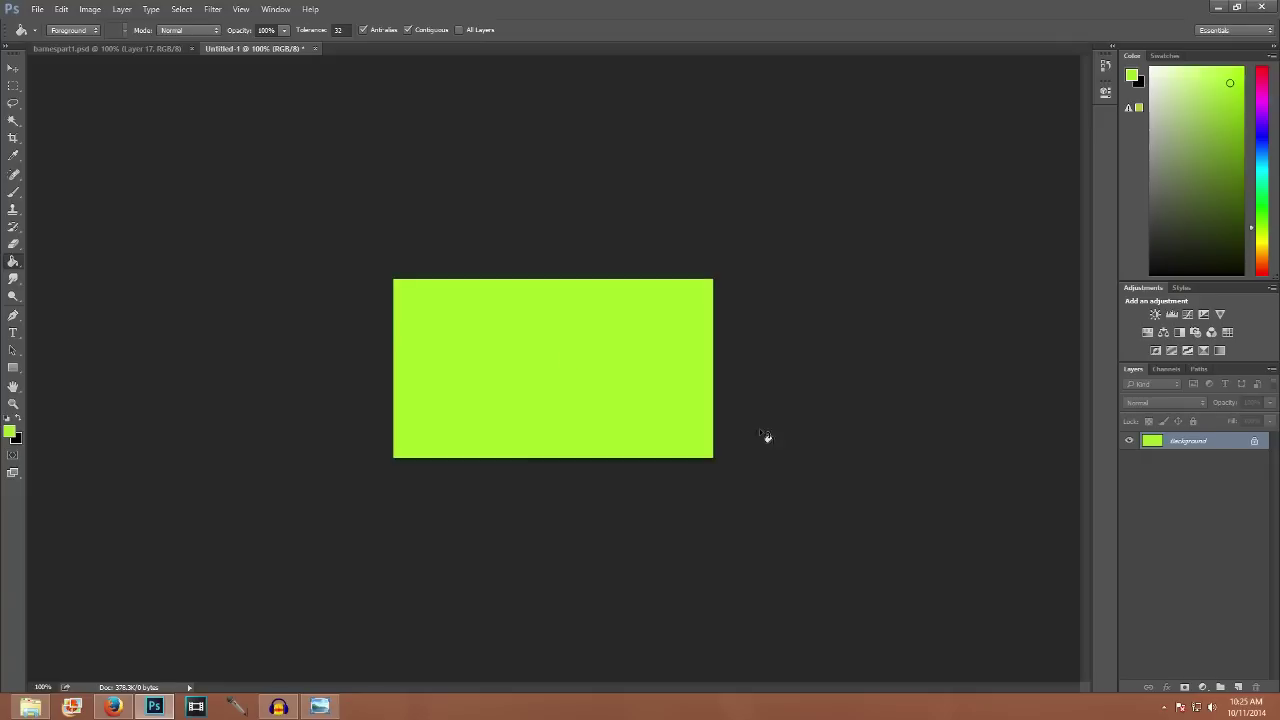
- Add Layer 1, switch to the Brush with black foreground, then hide and delete Layer 1
click(1238, 688)
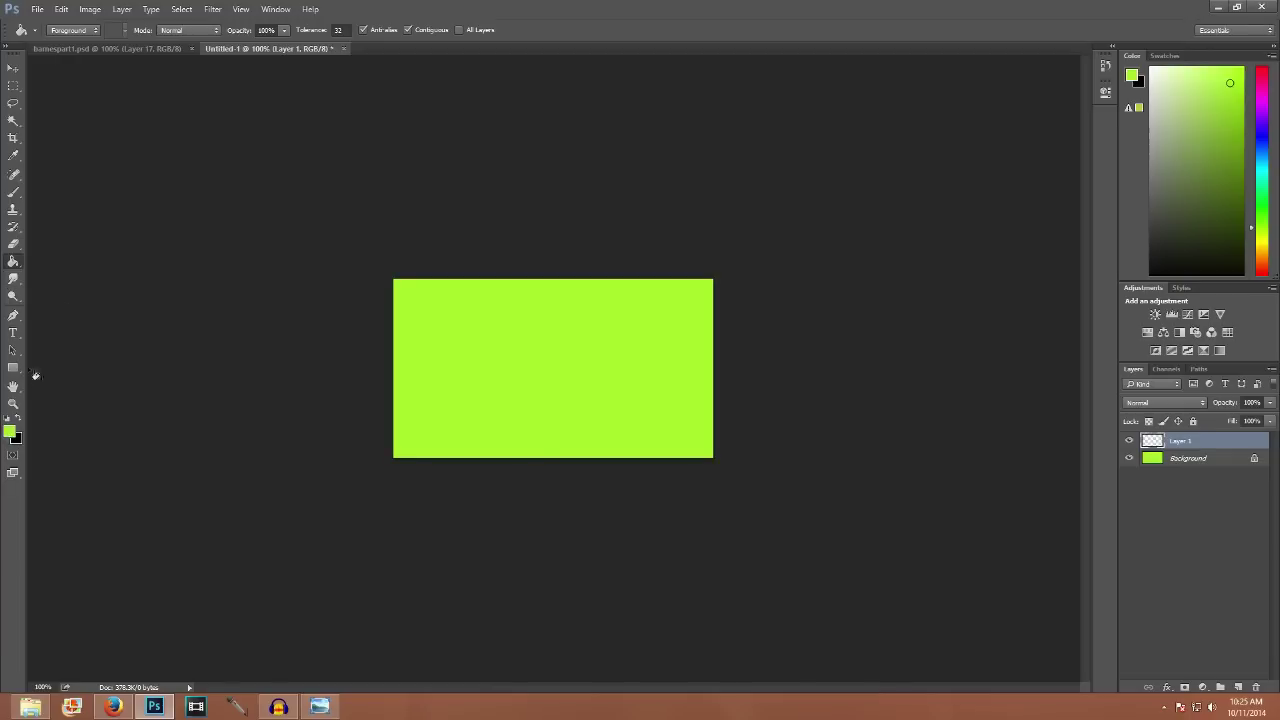
click(13, 192)
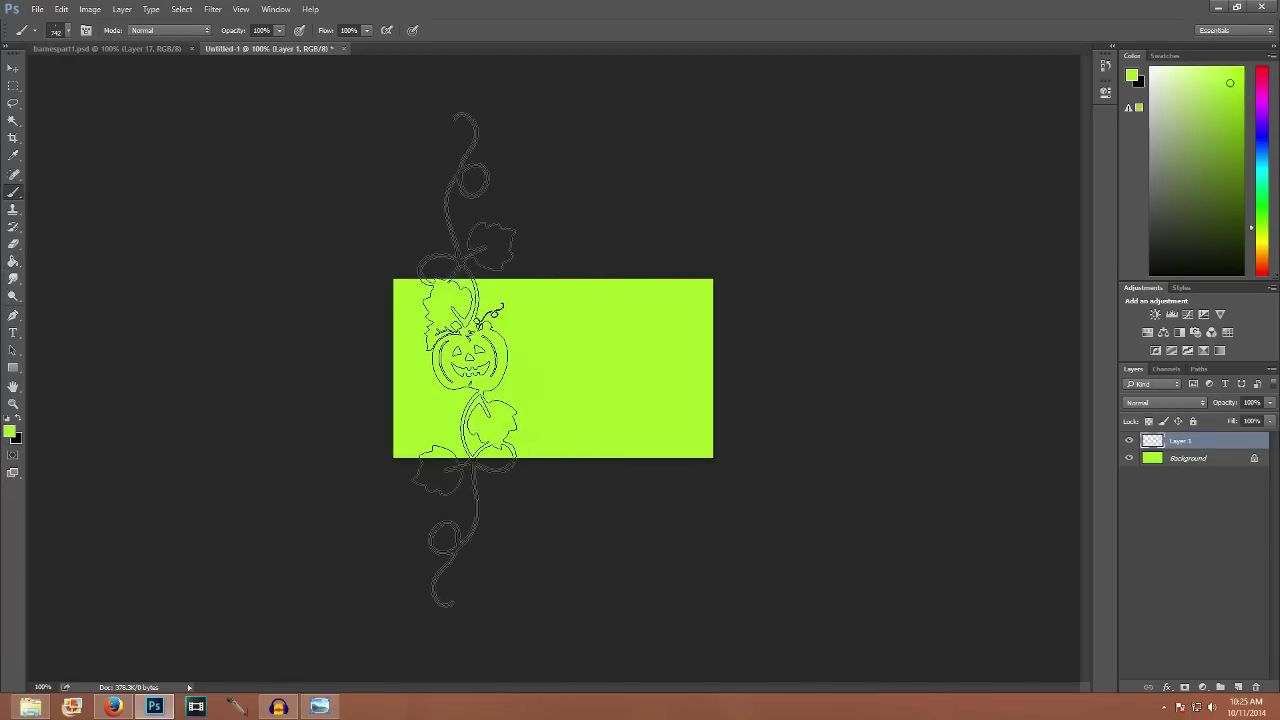
click(19, 420)
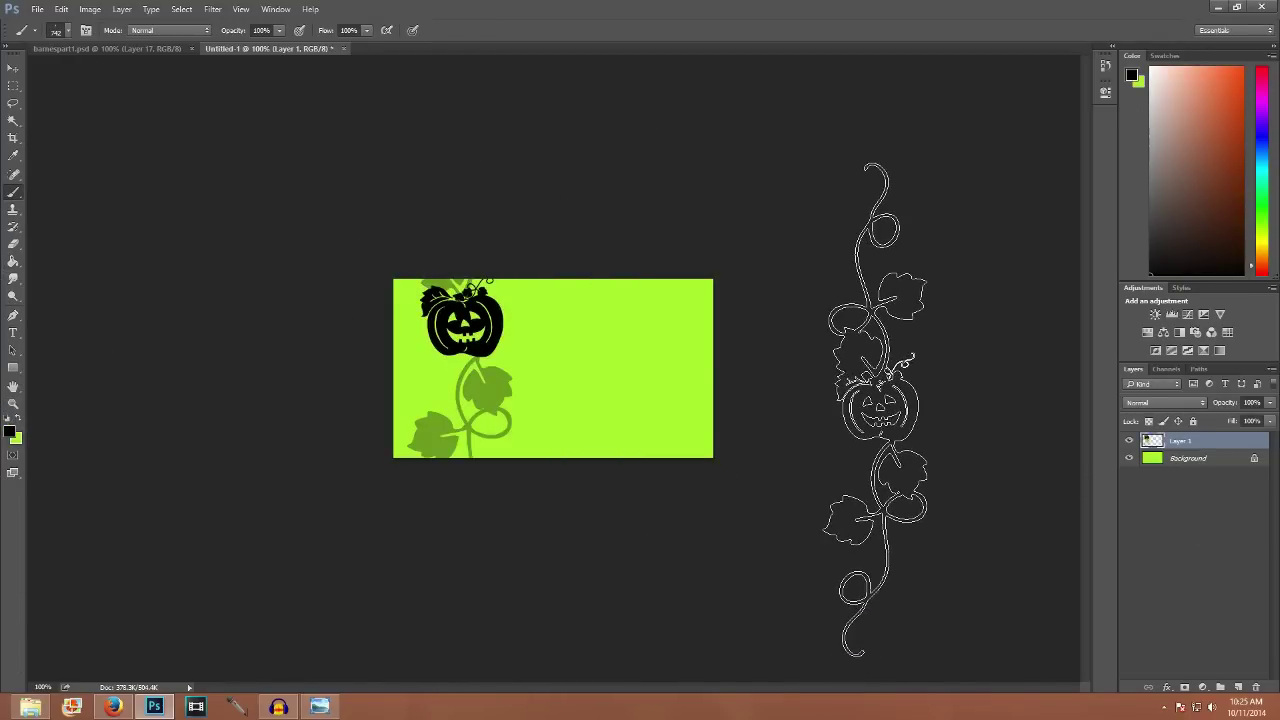
click(1130, 442)
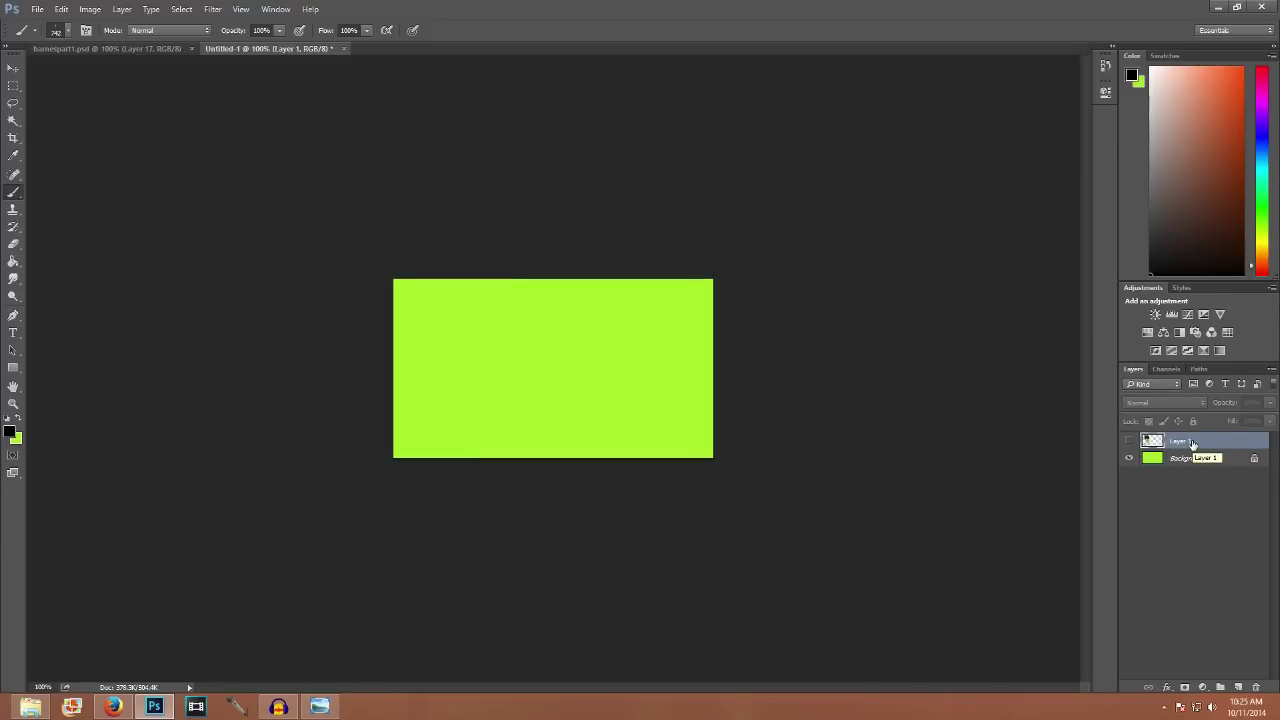
key(Delete)
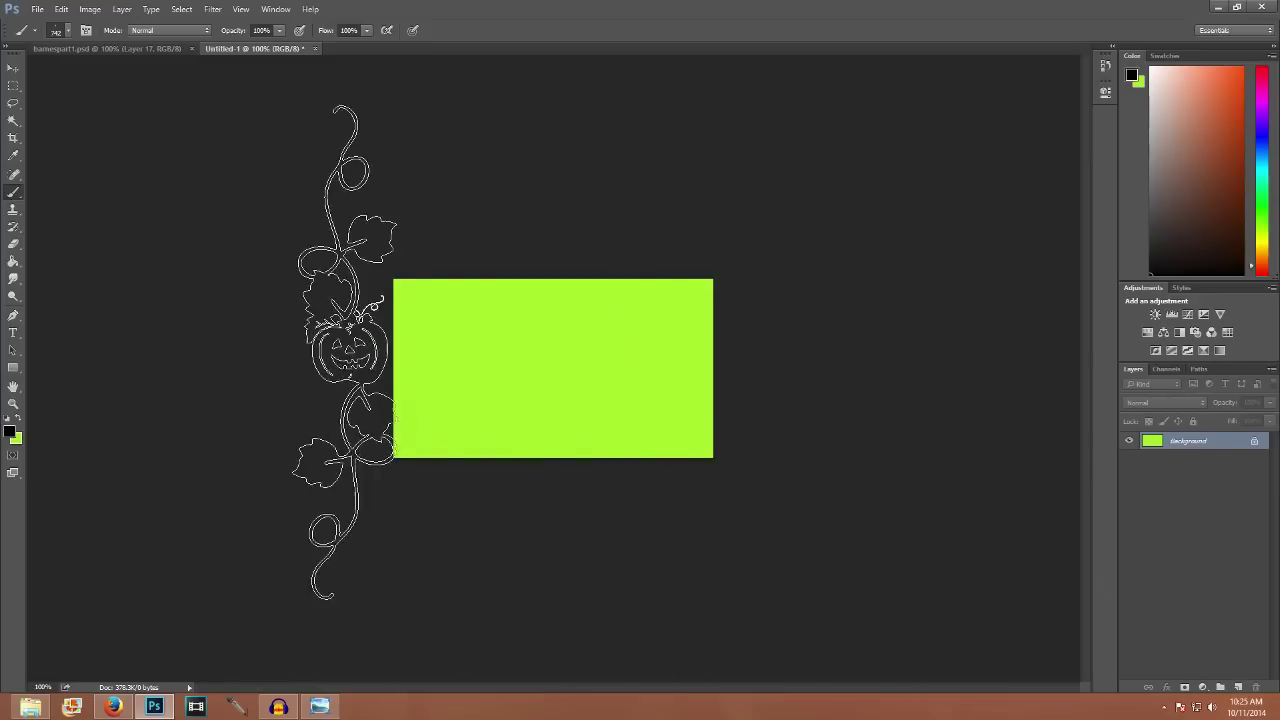
- Stamp a trial pumpkin vine, undo it with Step Backward, and add a new empty layer
click(426, 330)
mouse_move(1279, 719)
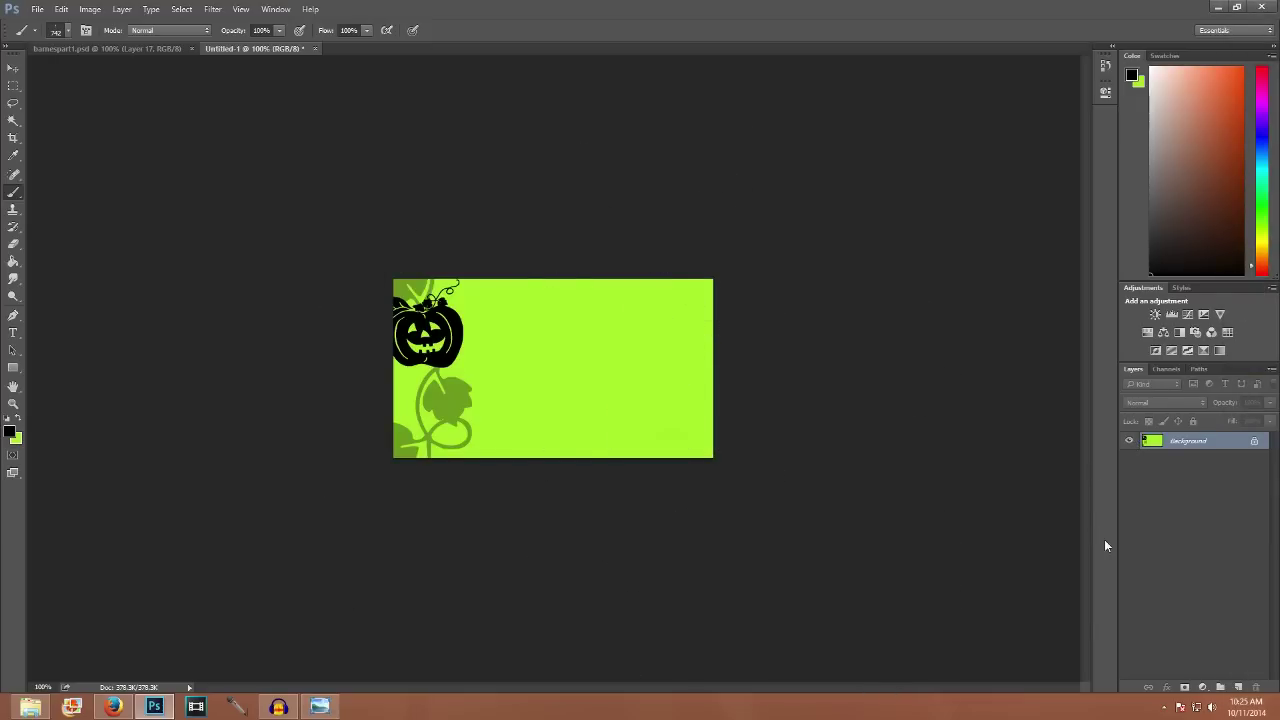
click(61, 9)
click(65, 48)
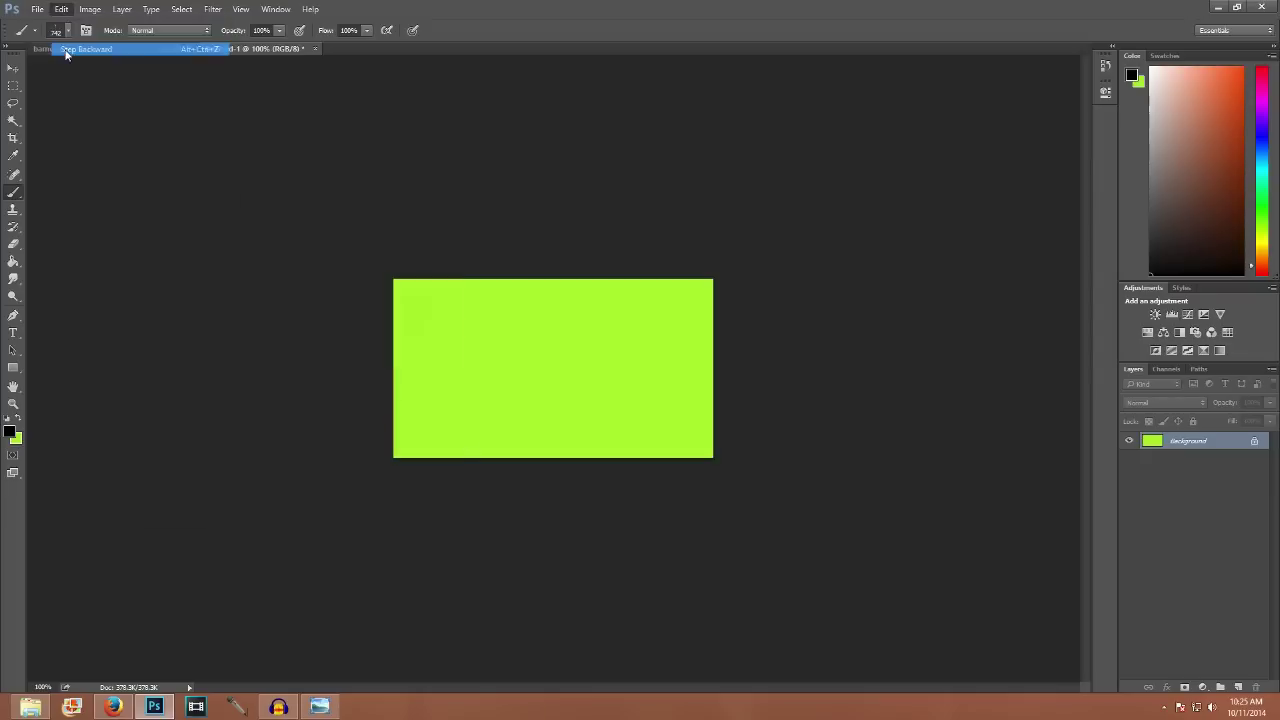
click(1238, 687)
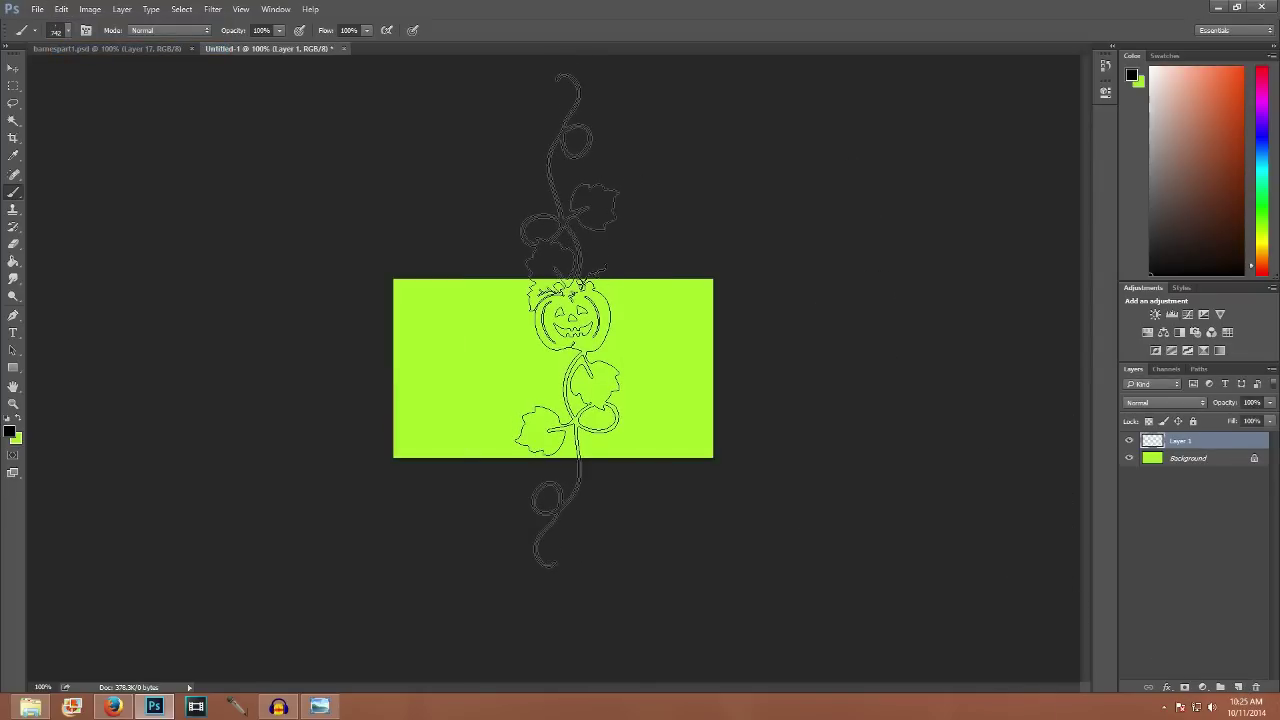